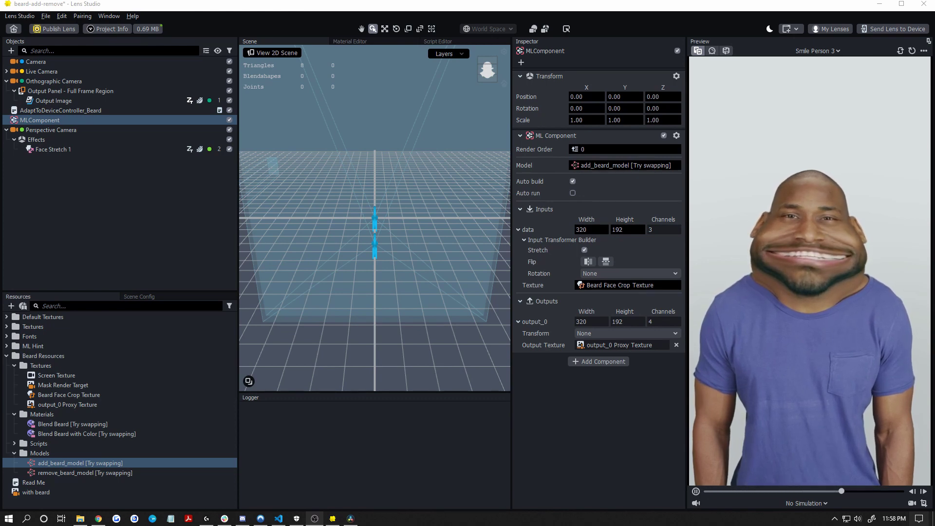
Step: Review the Beard Addition and Removal template and the beard-plus-face-stretch forum thread in Chrome
left_click(104, 519)
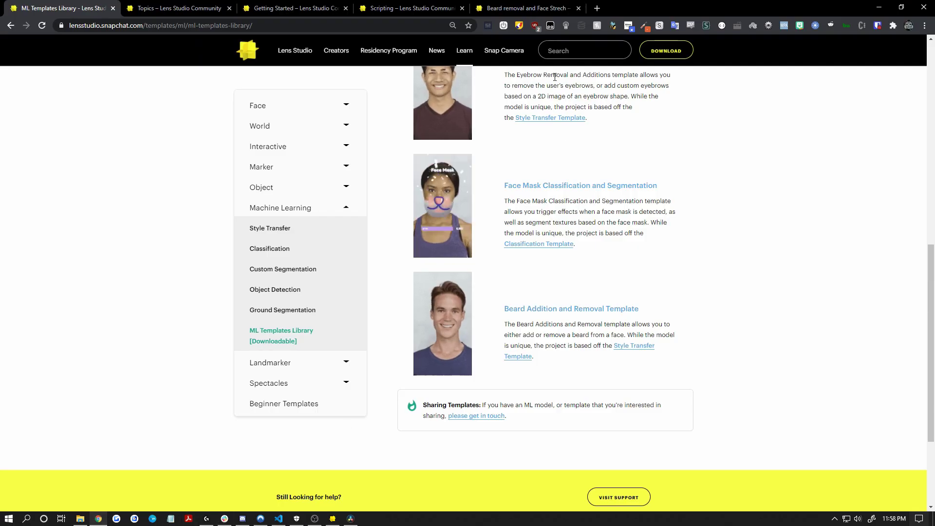
left_click(523, 8)
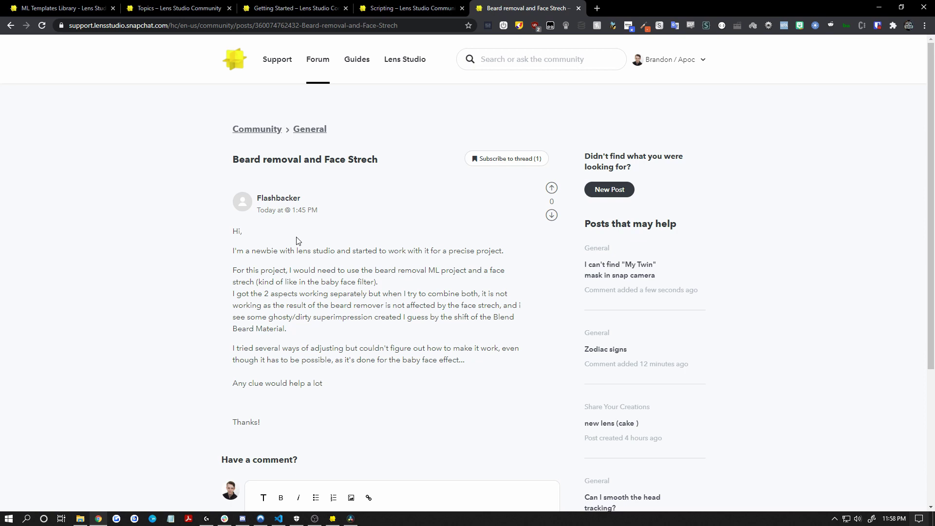
left_click(60, 8)
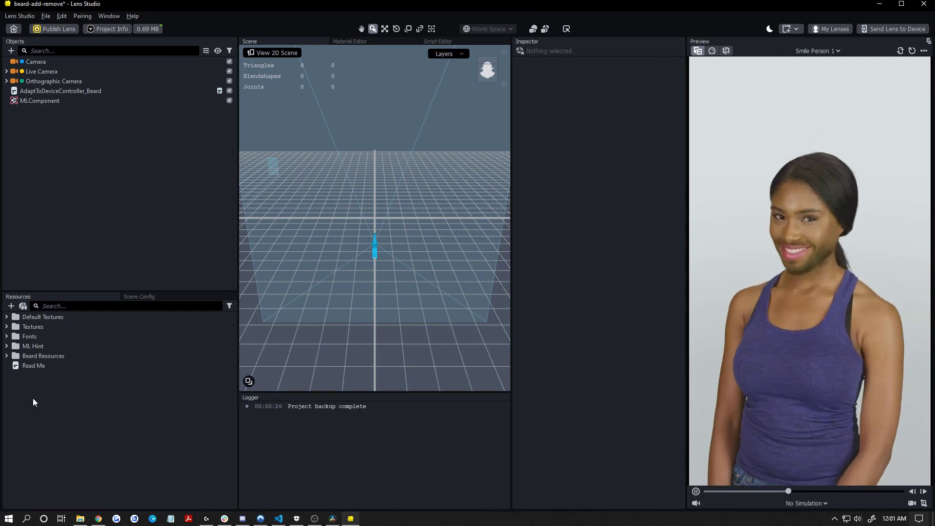
Step: Inspect Beard Face Crop Texture, then the MLComponent's add_beard_model input and output_0 Proxy Texture
left_click(7, 355)
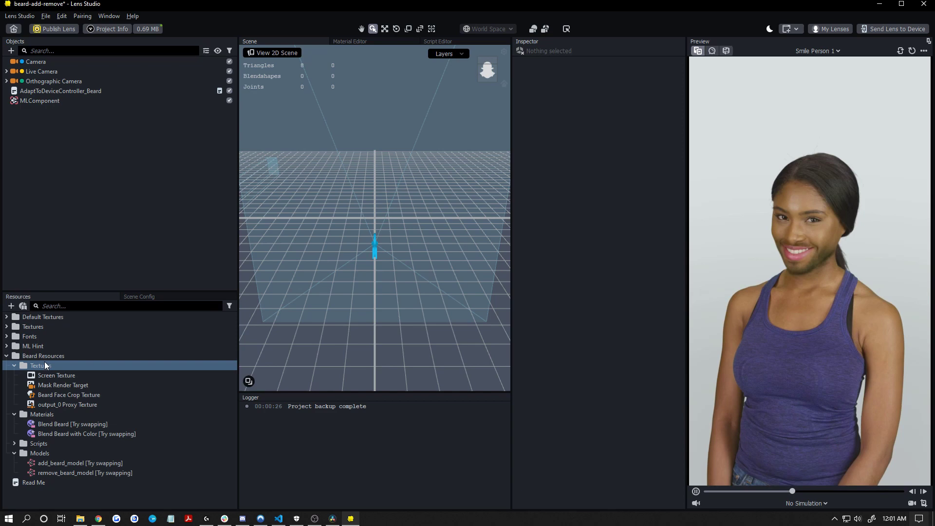
left_click(93, 394)
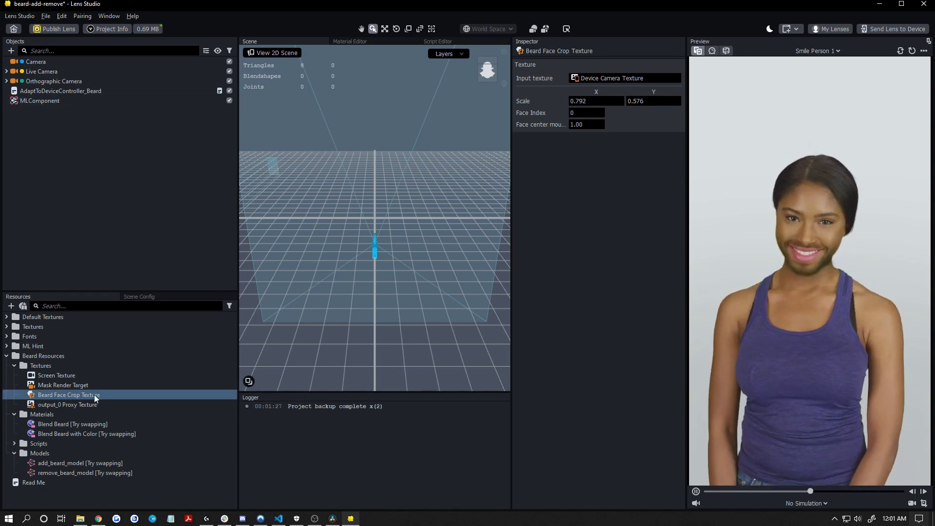
left_click(75, 103)
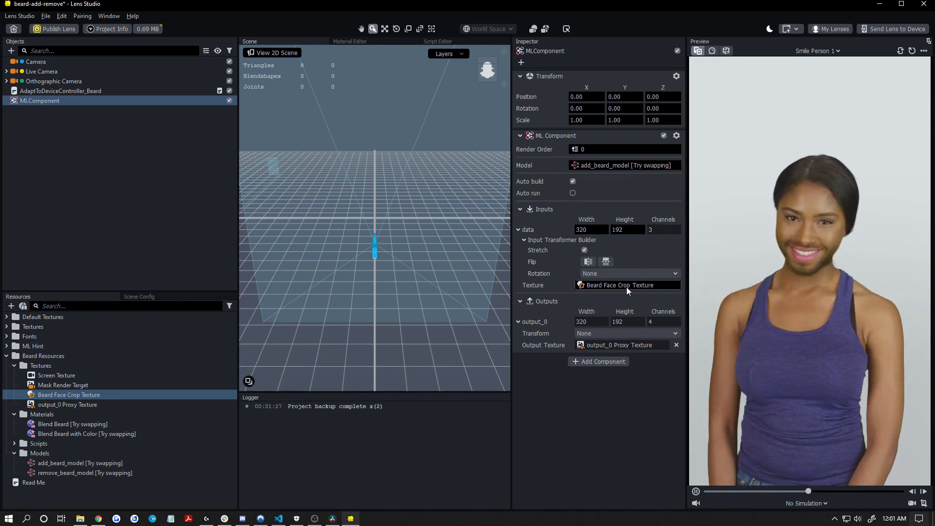
Step: Inspect Output Image under Orthographic Camera, showing the Blend Beard material using output_0 Proxy Texture
left_click(657, 165)
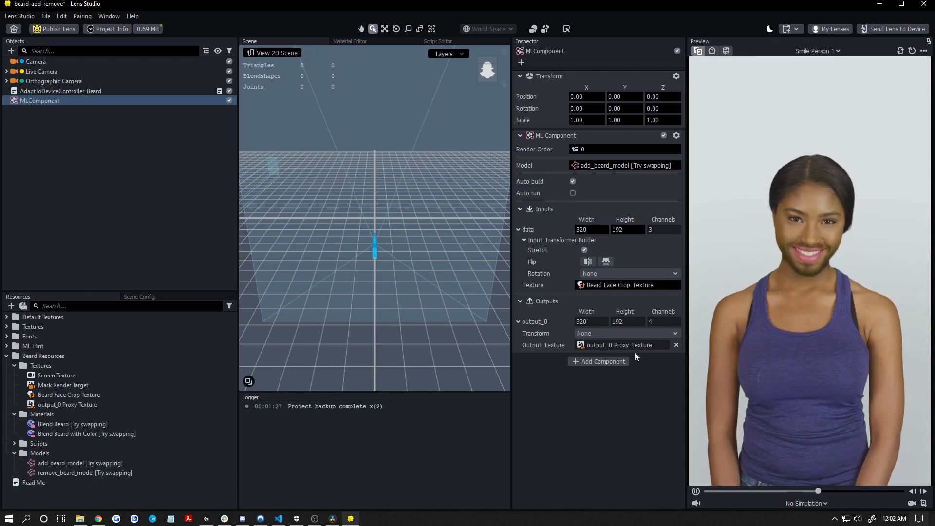
left_click(7, 81)
left_click(14, 91)
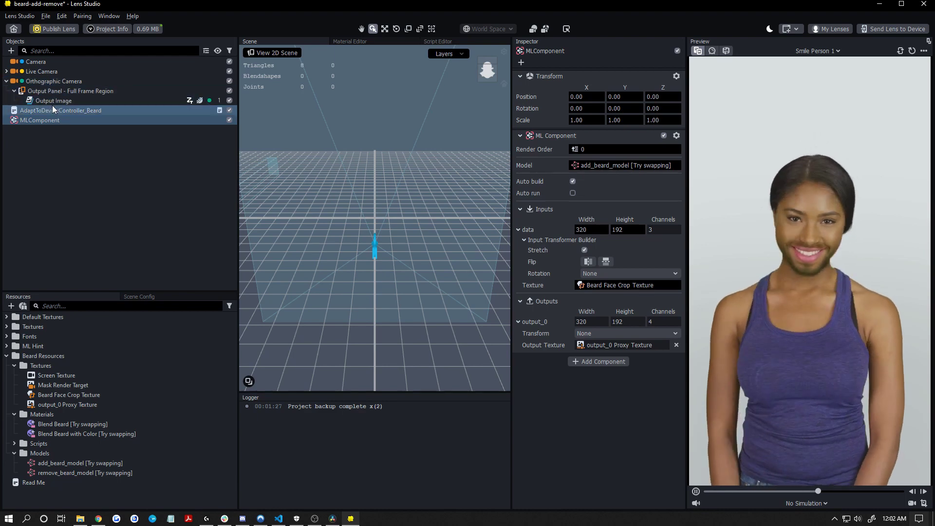
left_click(67, 101)
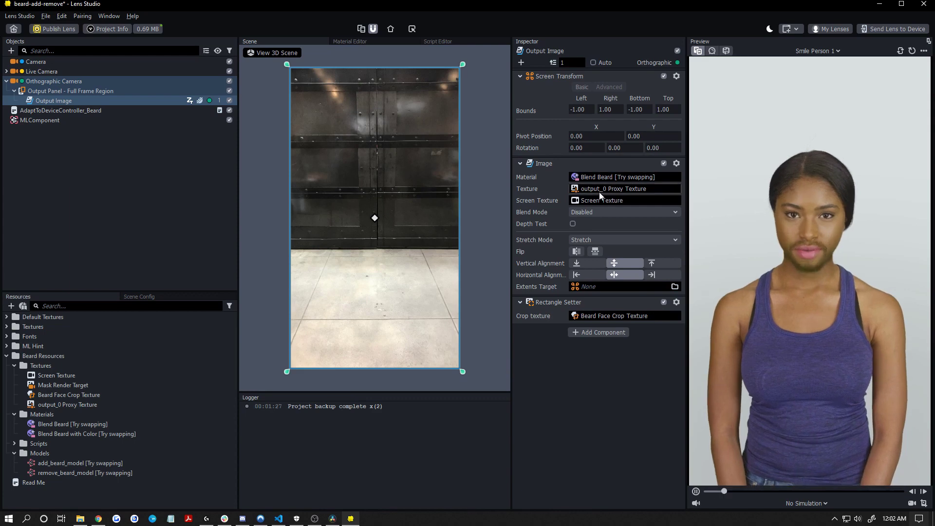
Step: Inspect the Orthographic Camera's Render Target and the scene's render order in Scene Config
left_click(54, 81)
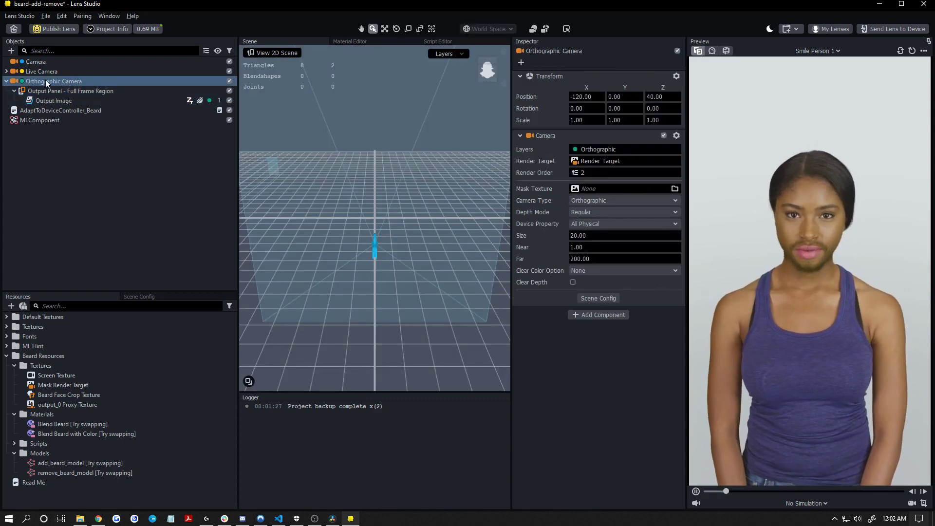
left_click(161, 298)
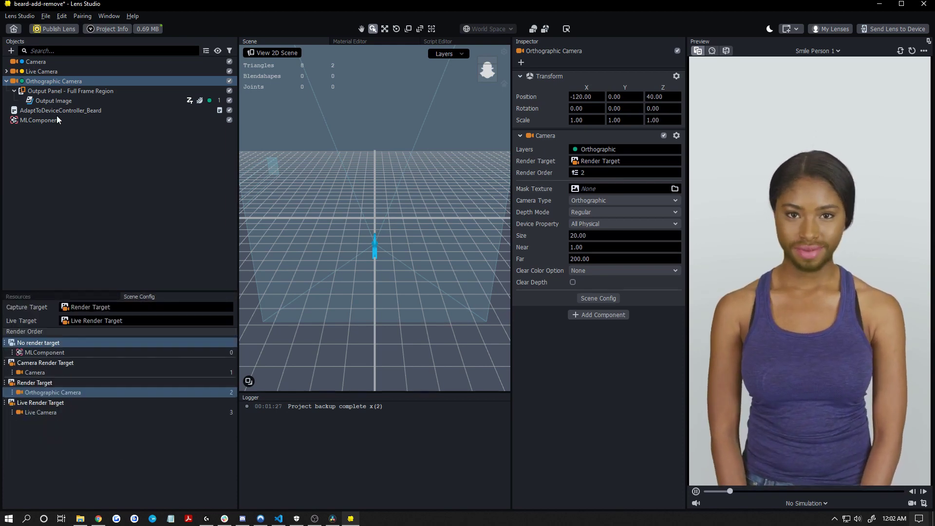
Step: Disable the Photo Button under Live Camera's On Demand Buttons, then review Live Camera settings
left_click(40, 71)
left_click(6, 71)
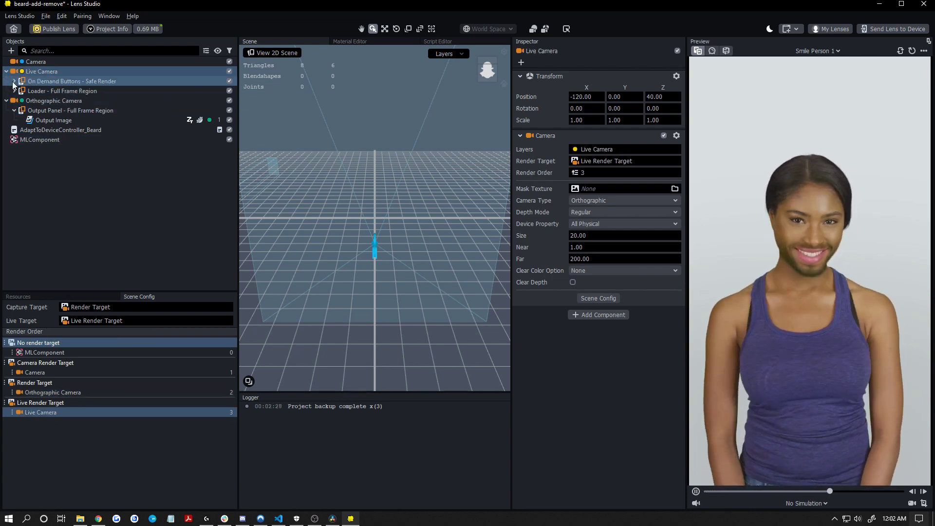
left_click(14, 81)
left_click(229, 92)
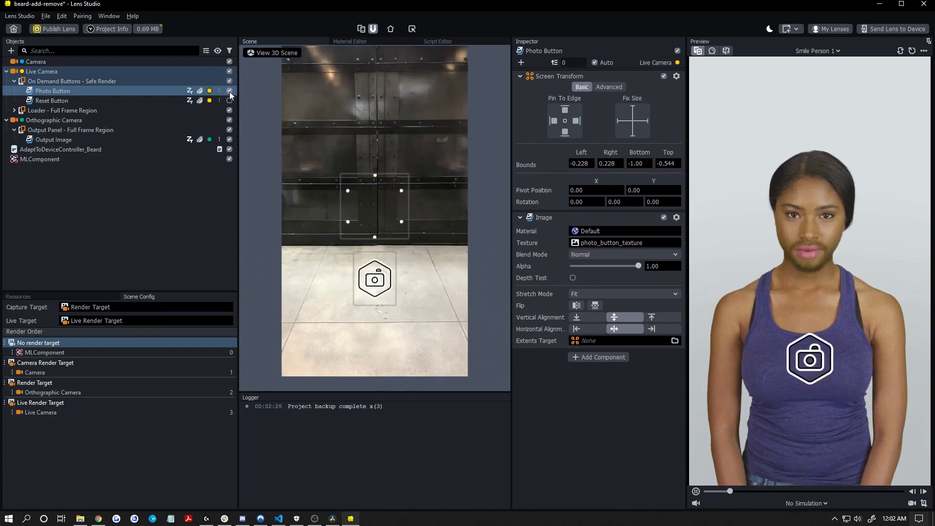
double_click(229, 91)
left_click(183, 195)
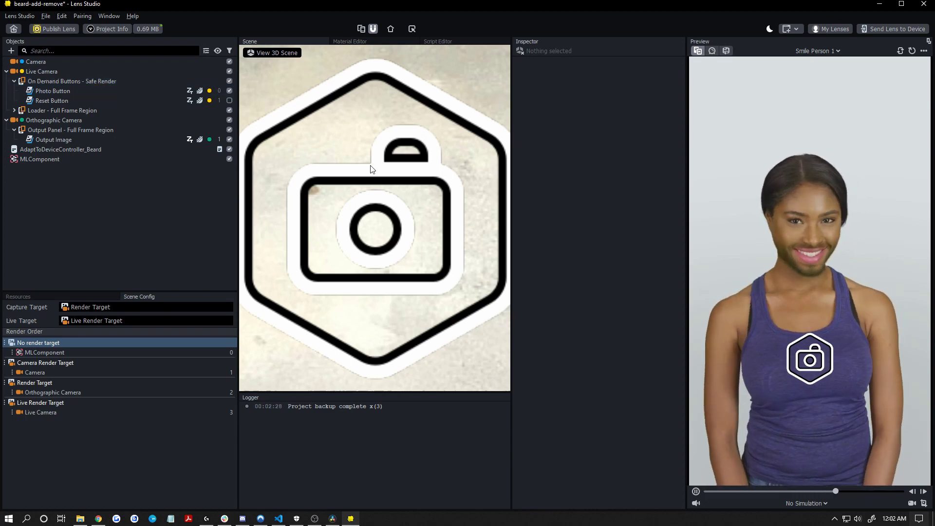
left_click(229, 91)
left_click(80, 71)
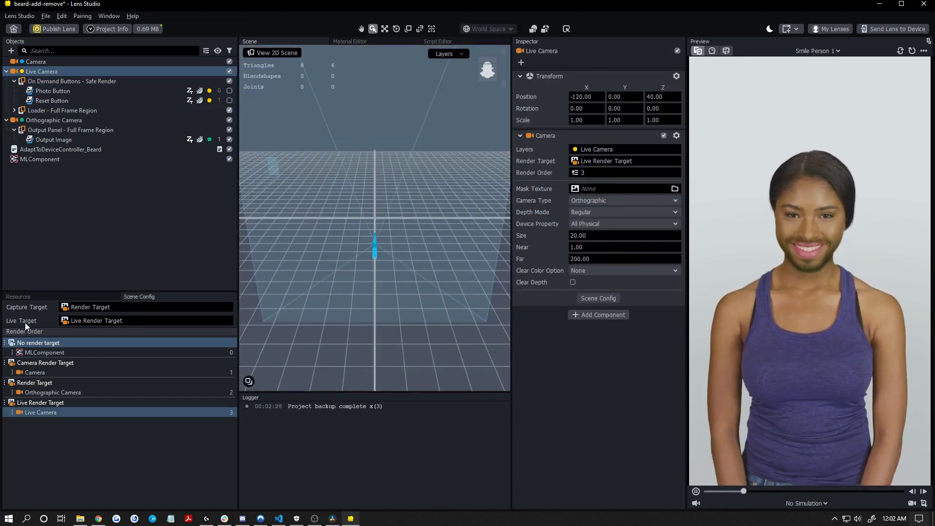
Step: Inspect Live Render Target in Default Textures, which uses Render Target as its clear-color texture
left_click(66, 297)
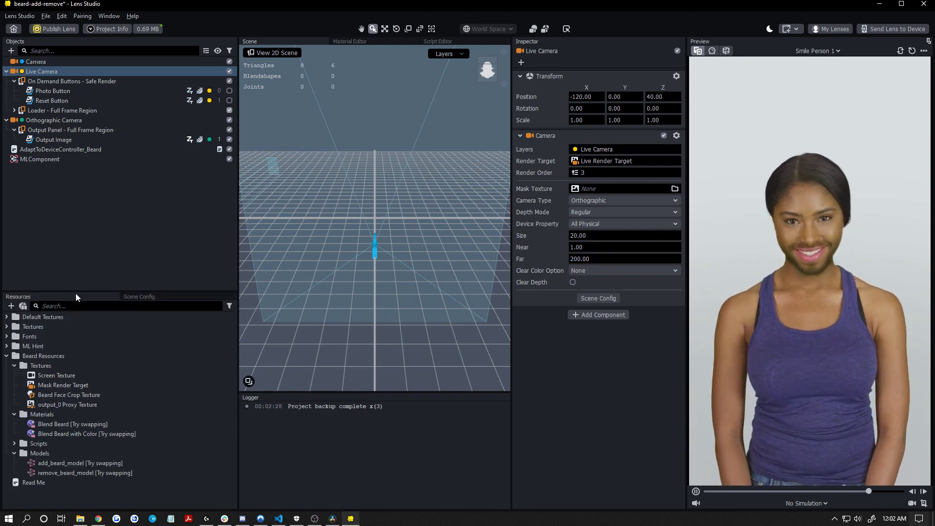
left_click(7, 317)
left_click(54, 345)
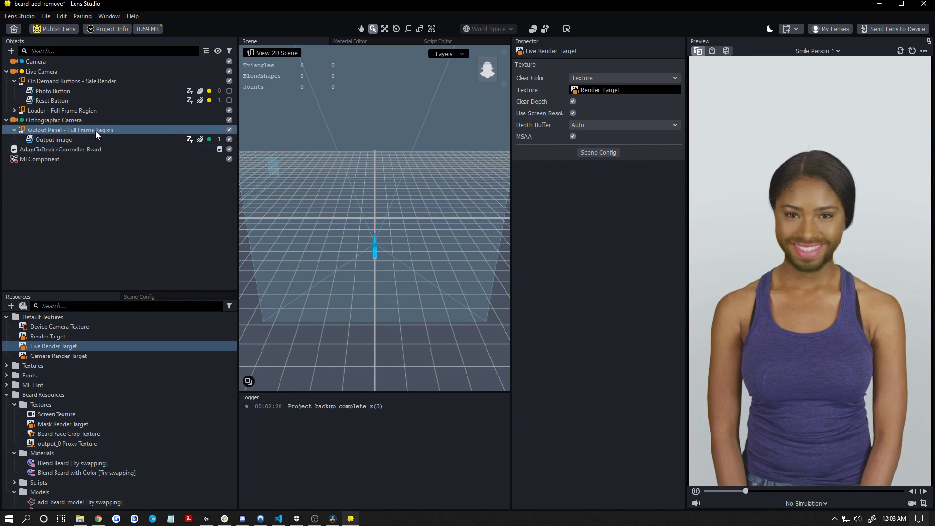
left_click(125, 296)
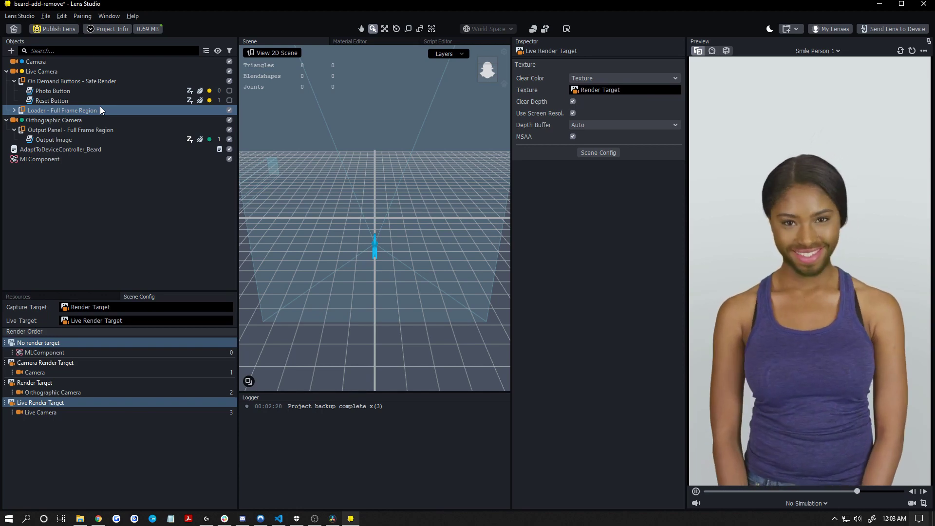
Step: Create a new Render Target texture from the Orthographic Camera's render target picker
left_click(101, 122)
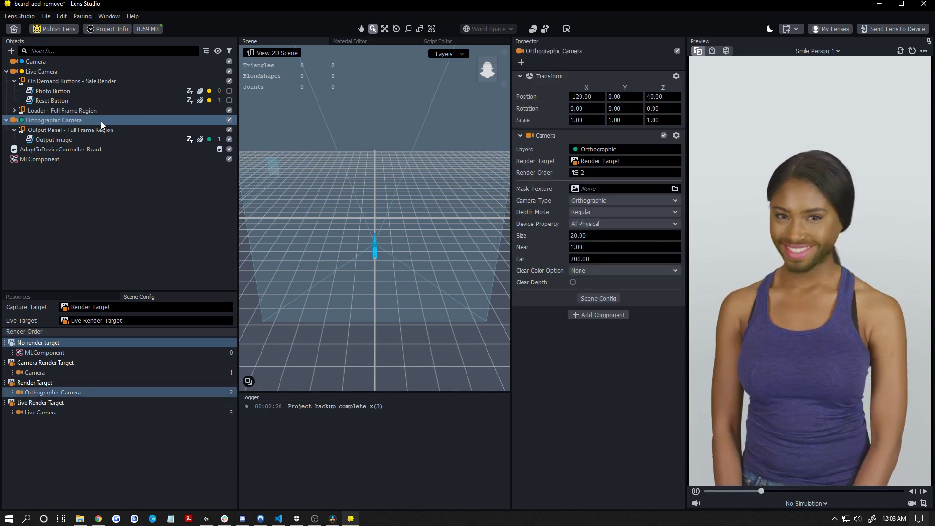
left_click(583, 161)
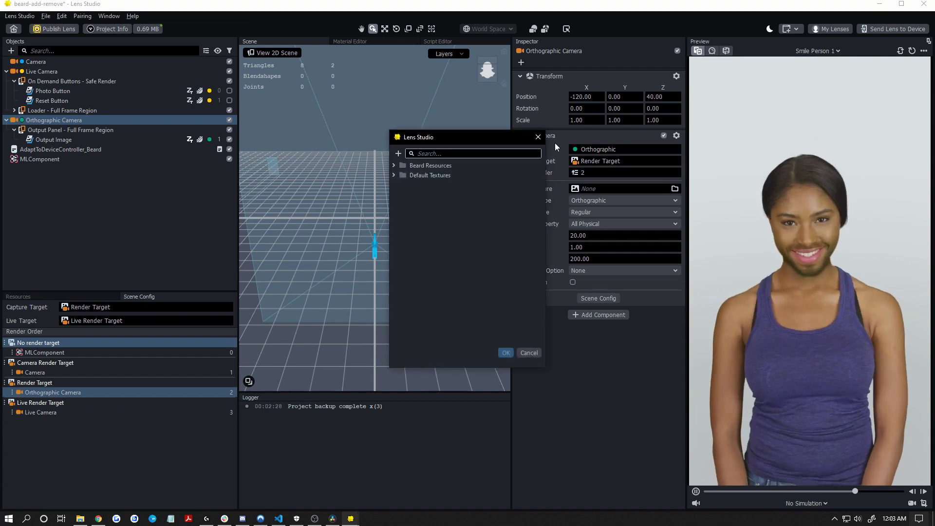
left_click(538, 137)
left_click(110, 138)
left_click(114, 119)
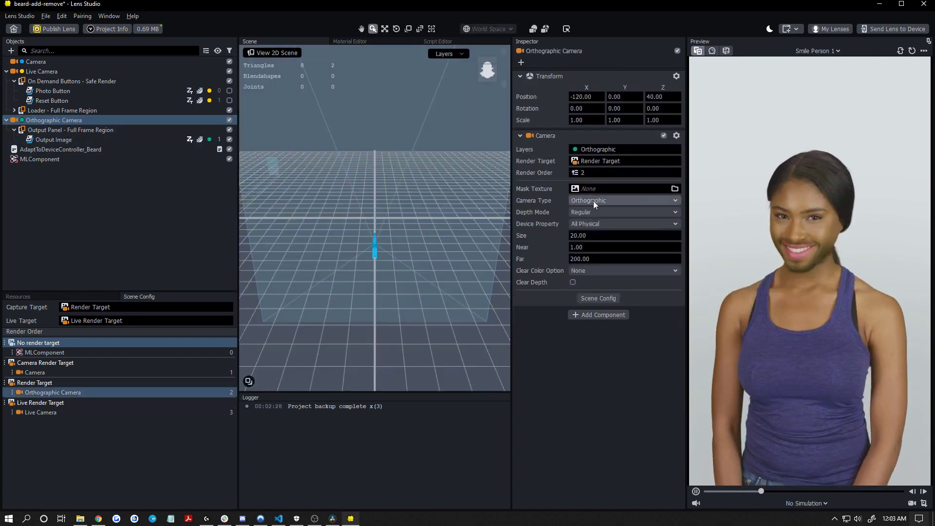
left_click(599, 161)
left_click(397, 154)
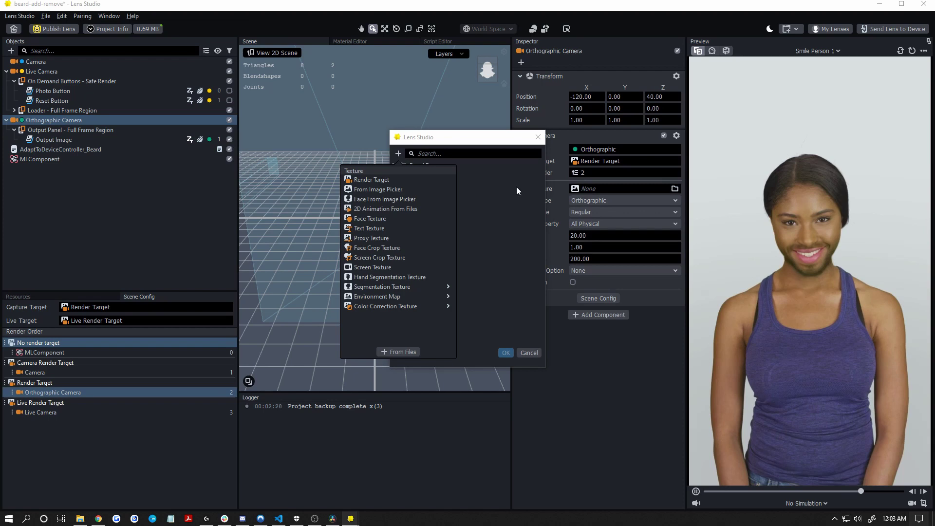
left_click(405, 155)
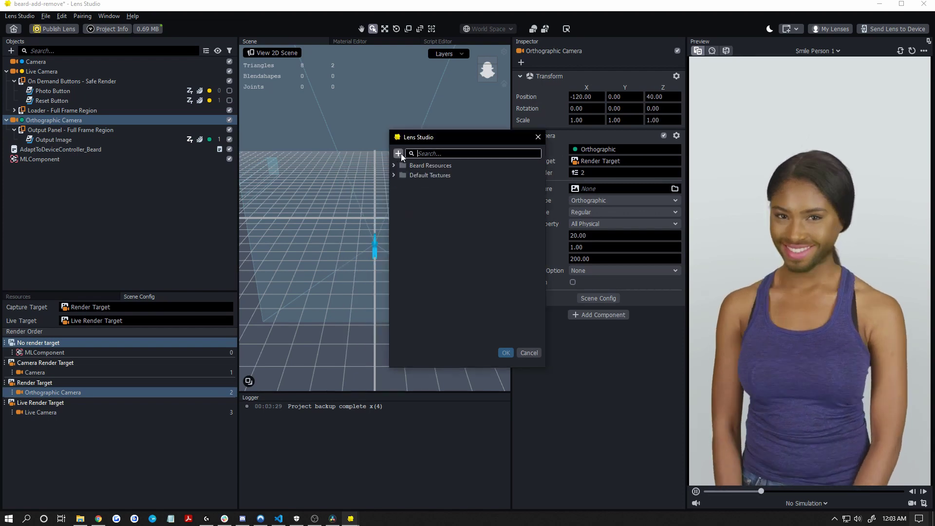
left_click(398, 154)
left_click(372, 180)
left_click(505, 352)
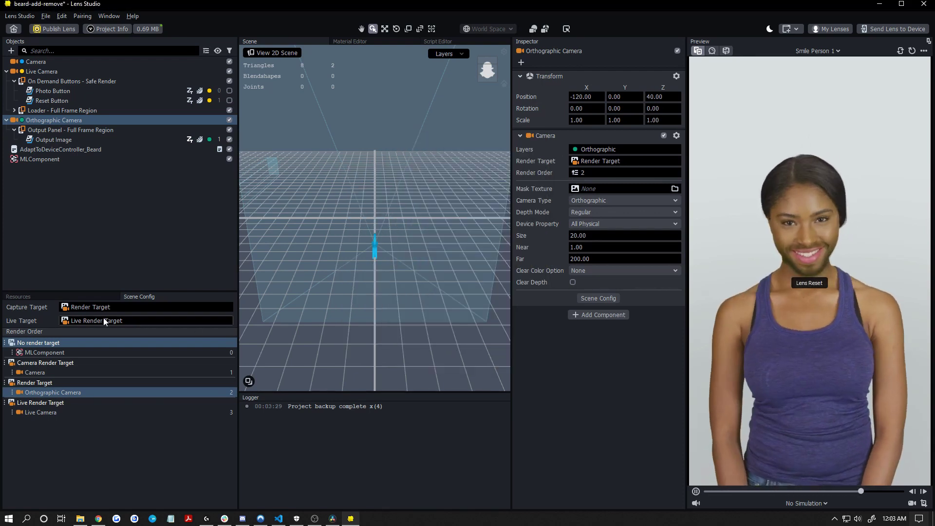
Step: Rename the new Render Target resource to 'beard output'
left_click(72, 297)
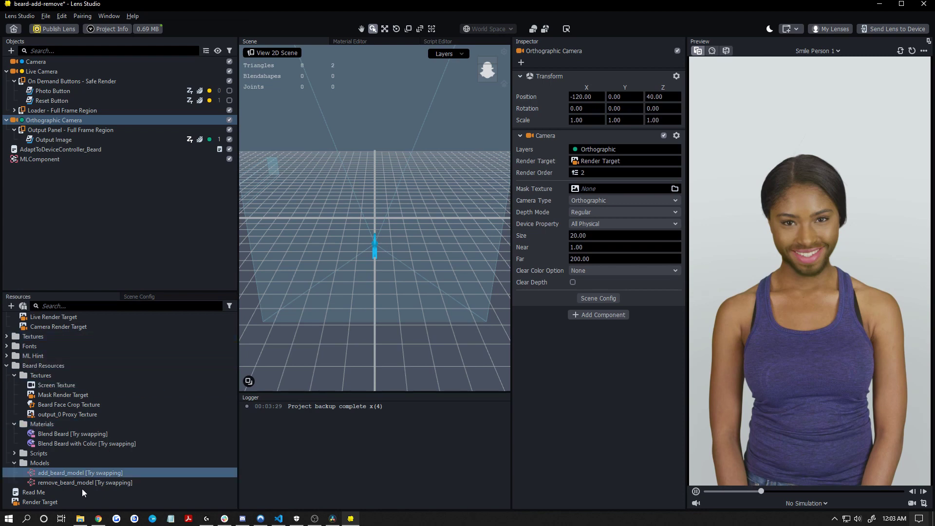
left_click(104, 501)
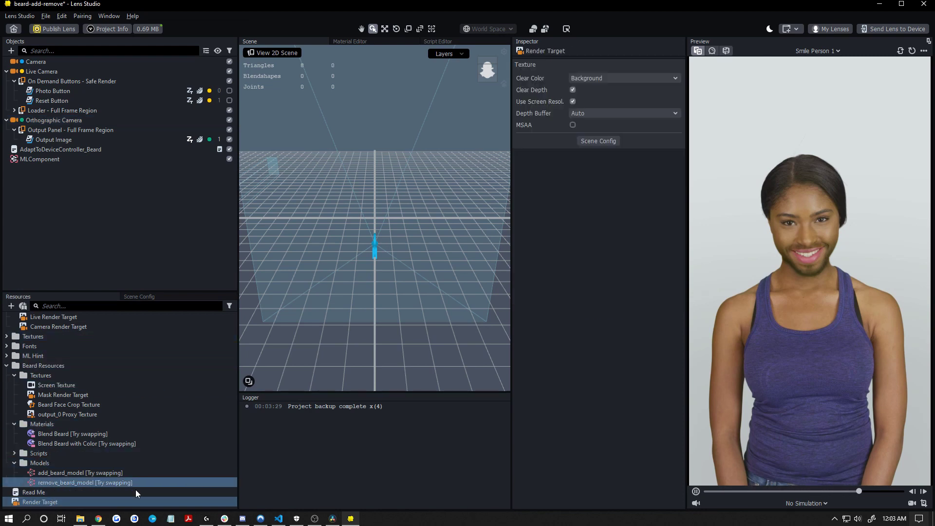
left_click(105, 501)
right_click(104, 502)
left_click(135, 410)
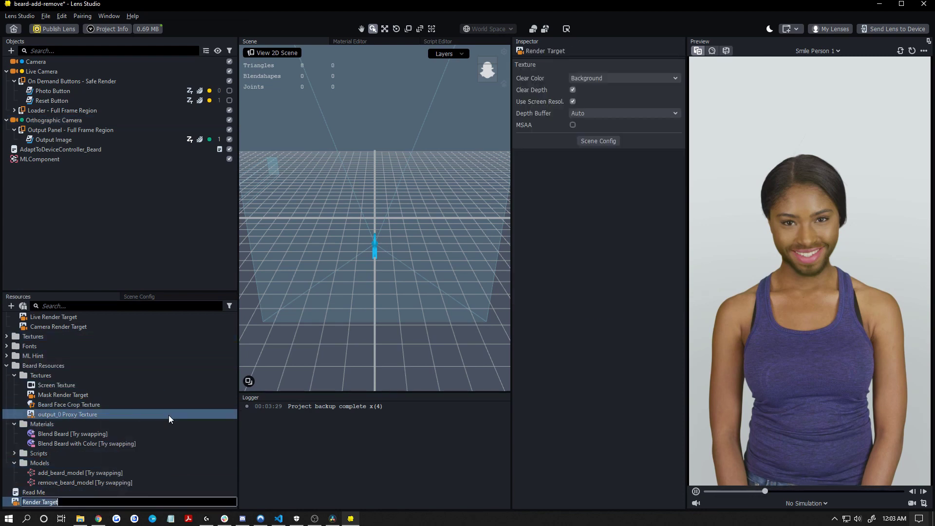
type("be")
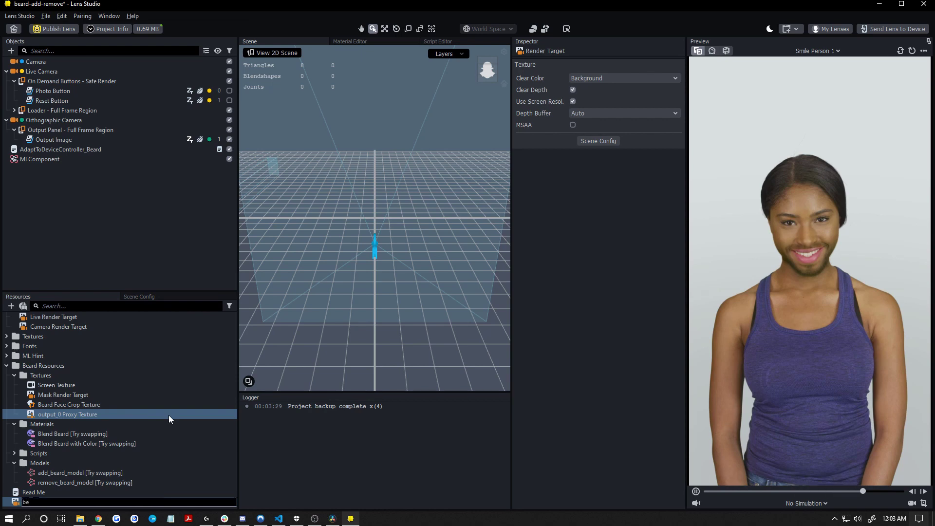
type("ard output")
key("Return")
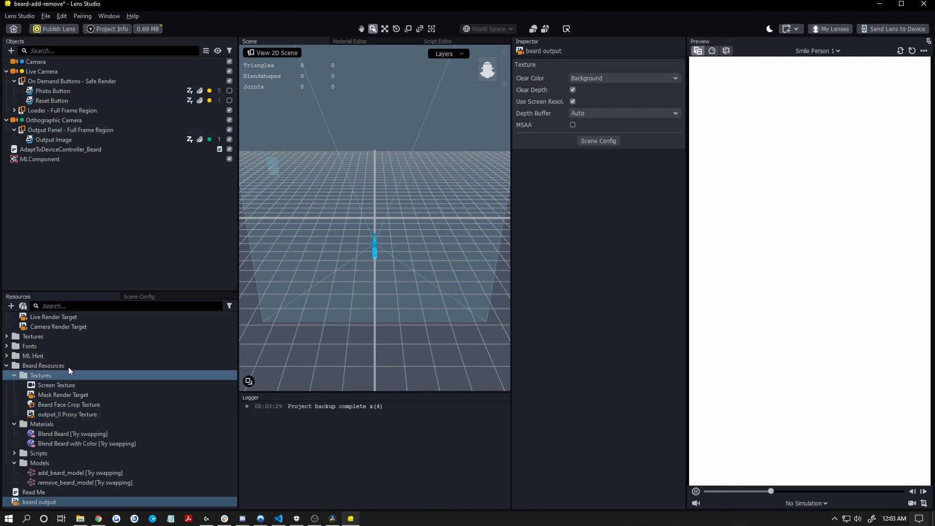
Step: Compare the Live Render Target and beard output settings: Background clear color, MSAA off
scroll(69, 363, "up", 1)
left_click(75, 345)
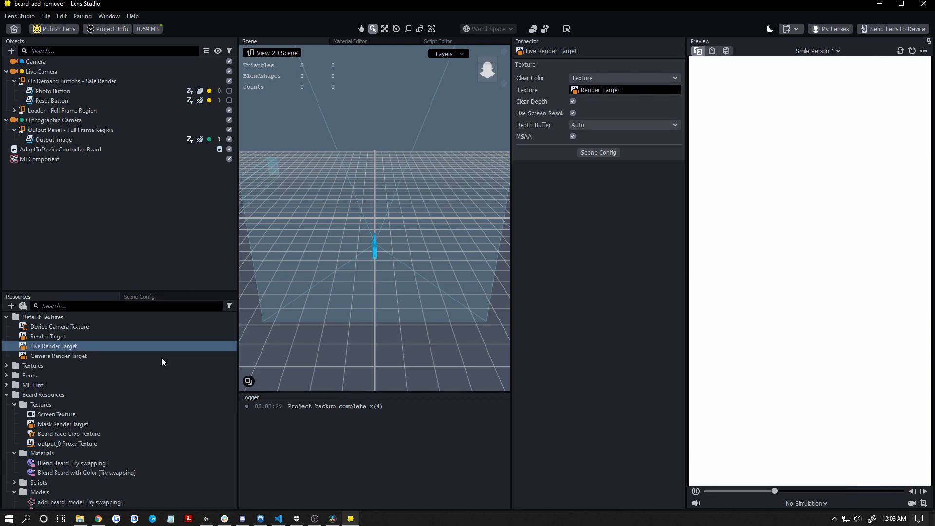
scroll(161, 358, "down", 1)
left_click(97, 502)
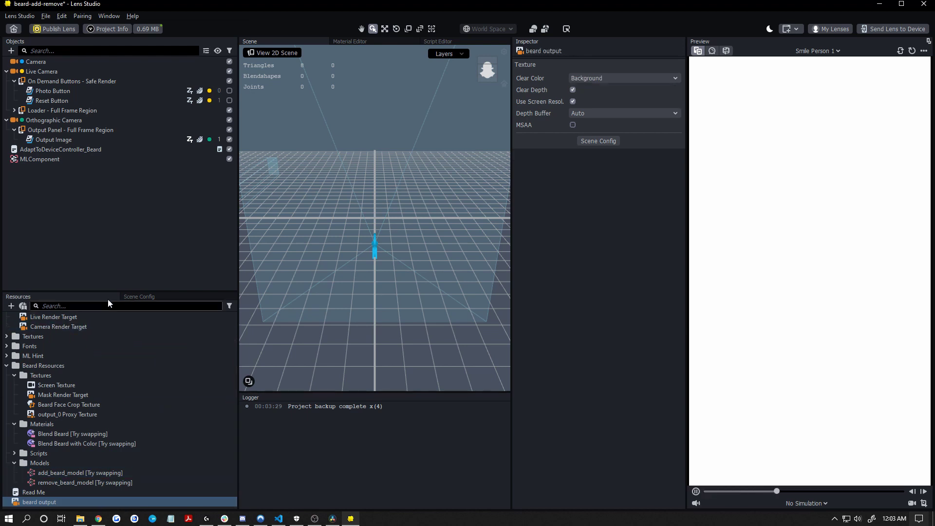
Step: Add Face Stretch from Face Effects, creating Face Stretch 1 under a new Perspective Camera
left_click(136, 297)
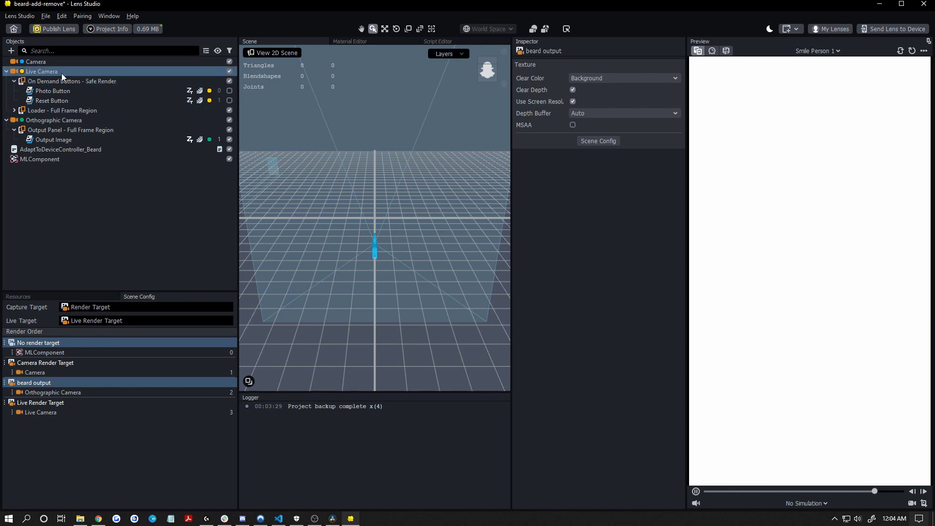
left_click(11, 49)
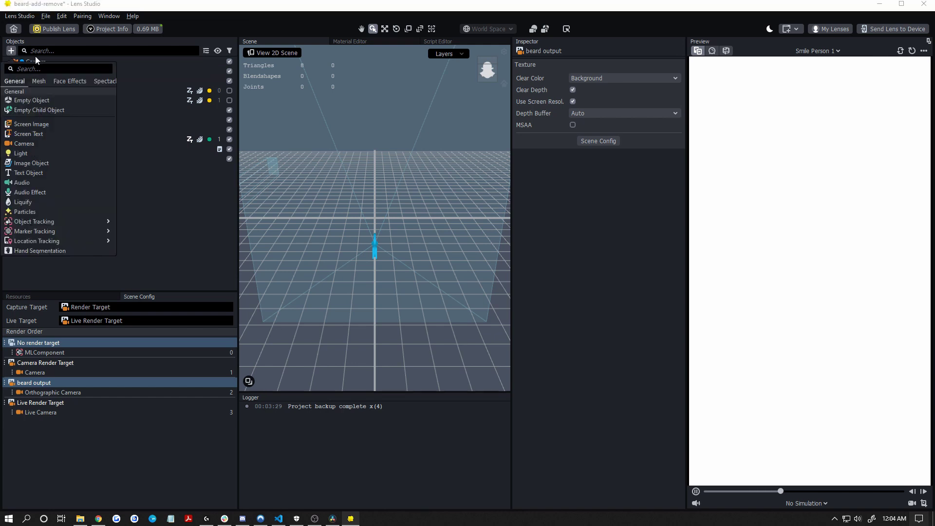
left_click(71, 81)
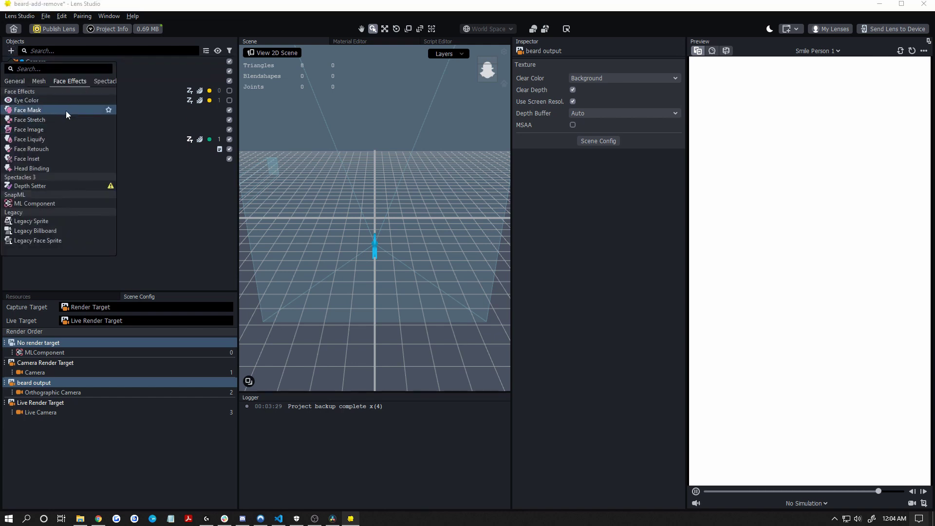
left_click(20, 59)
left_click(11, 50)
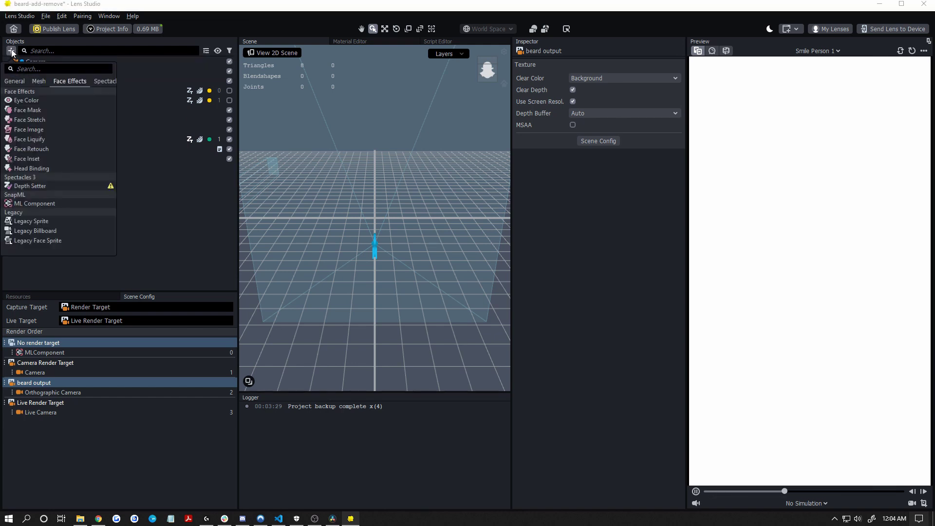
left_click(60, 119)
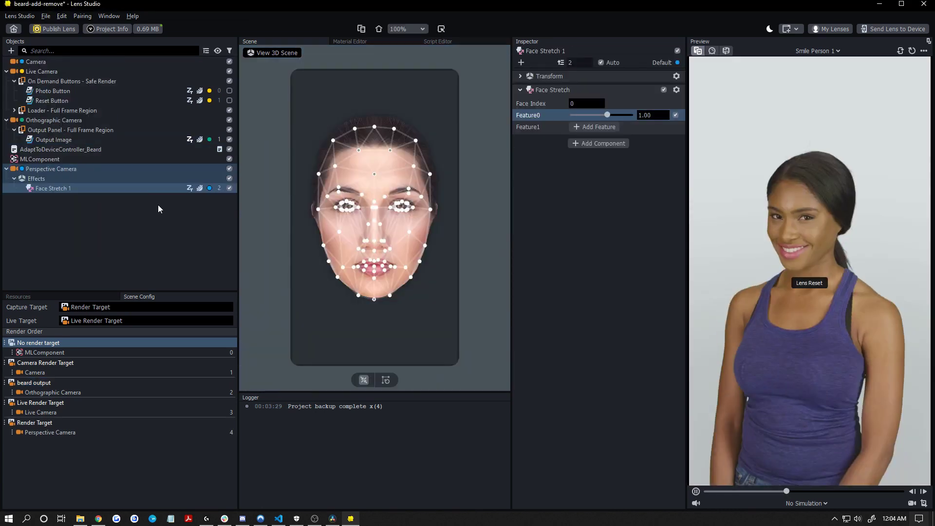
Step: Create Layer 1, make Perspective Camera render only Layer 1, and move Face Stretch 1 onto it
left_click(23, 168)
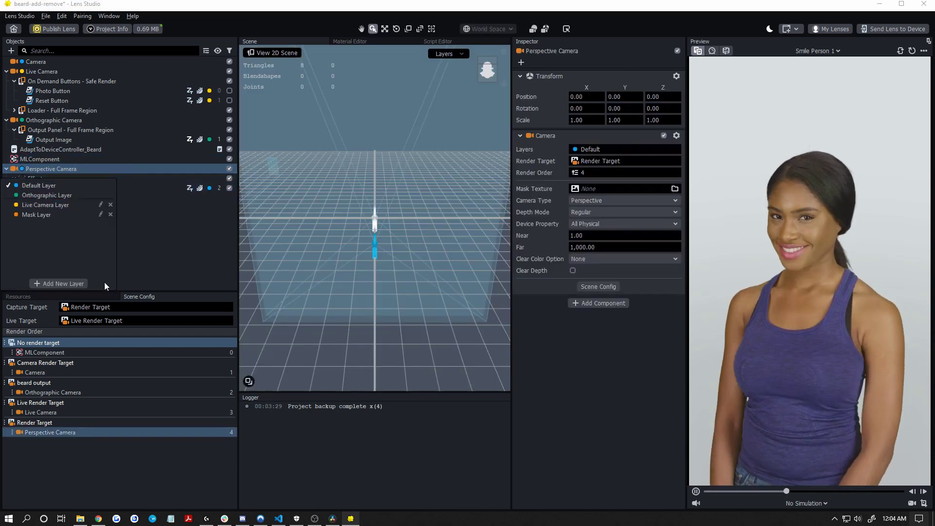
left_click(25, 171)
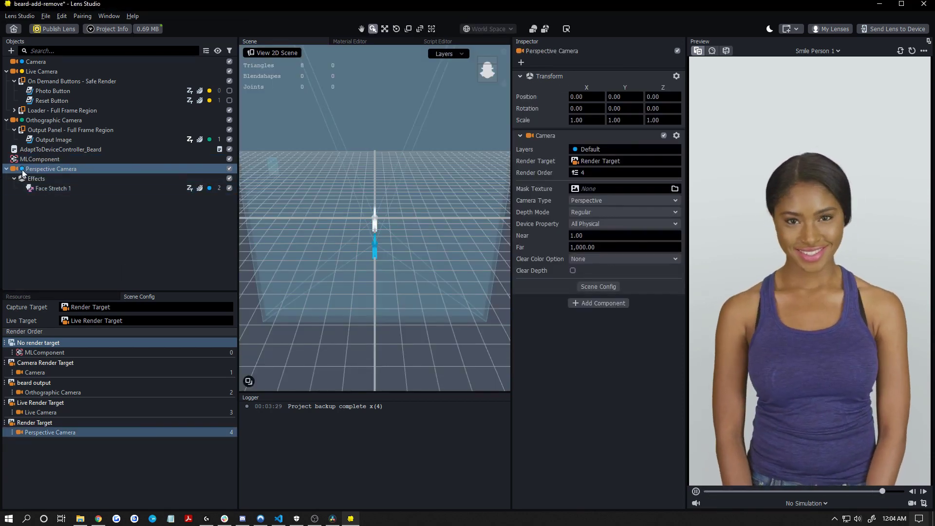
left_click(22, 169)
left_click(65, 284)
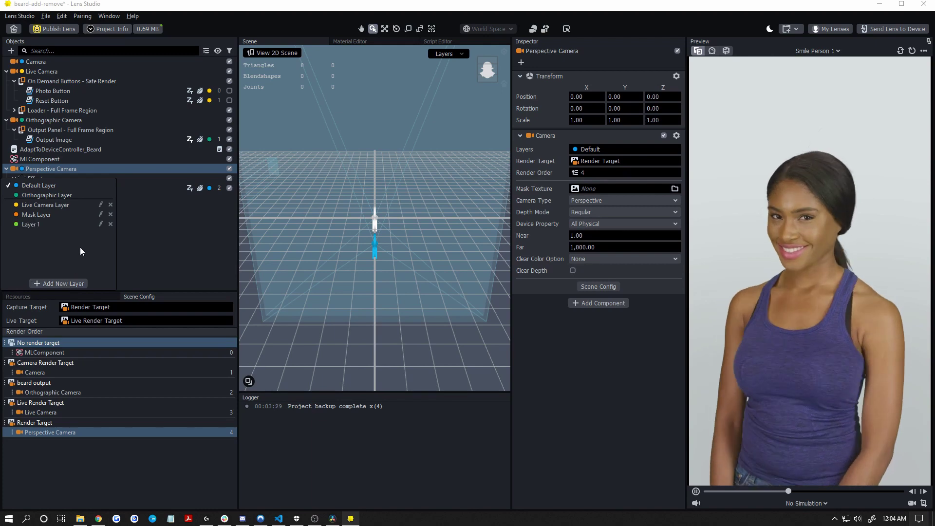
left_click(55, 223)
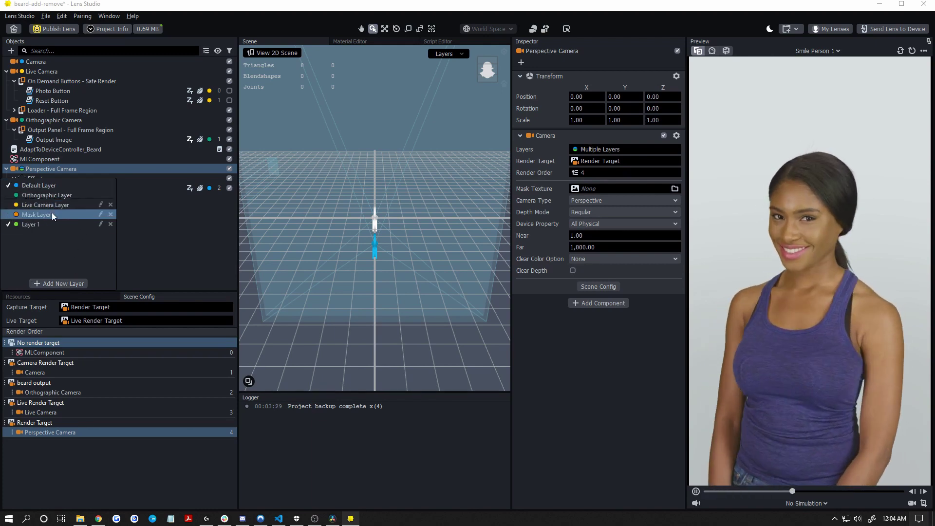
left_click(51, 188)
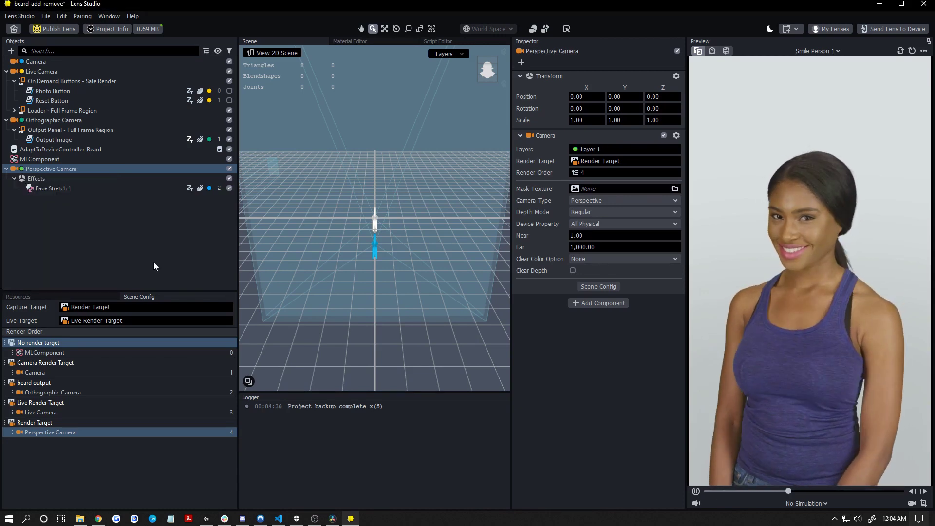
left_click(209, 188)
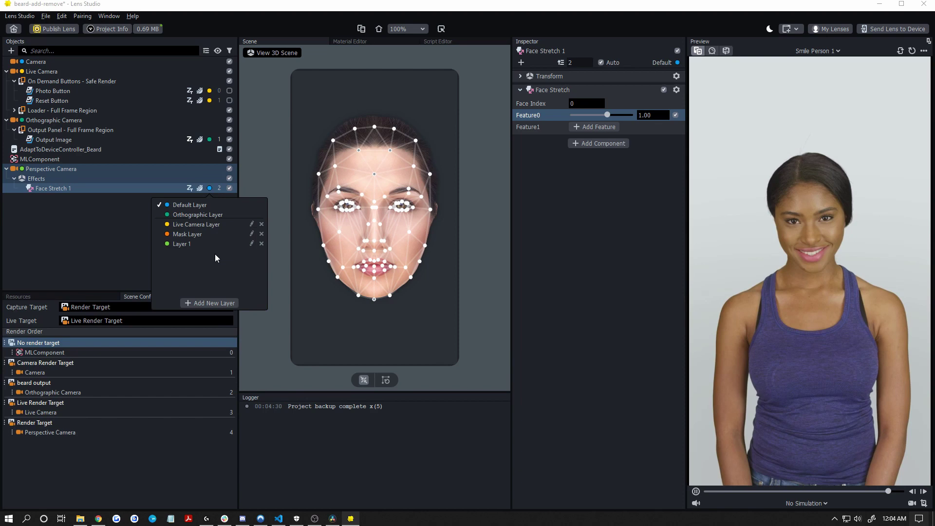
left_click(209, 244)
left_click(81, 169)
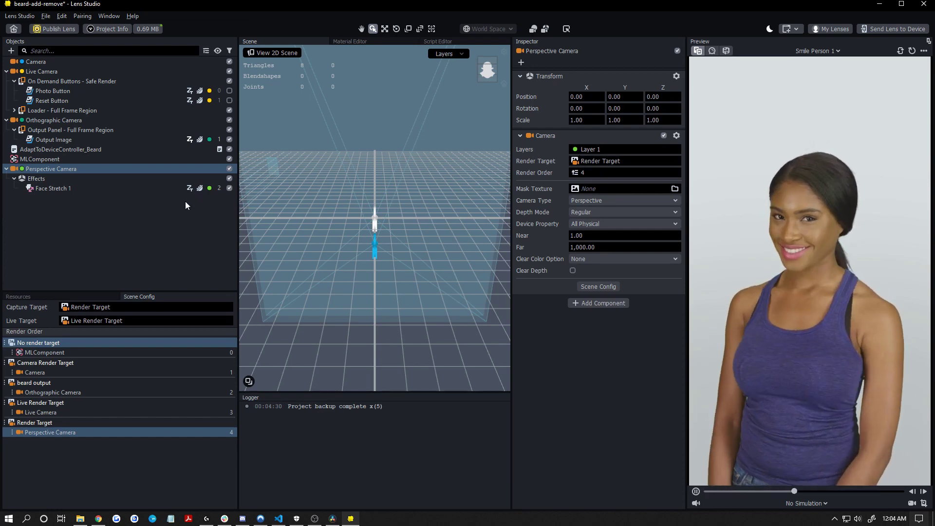
double_click(117, 169)
left_click(67, 383)
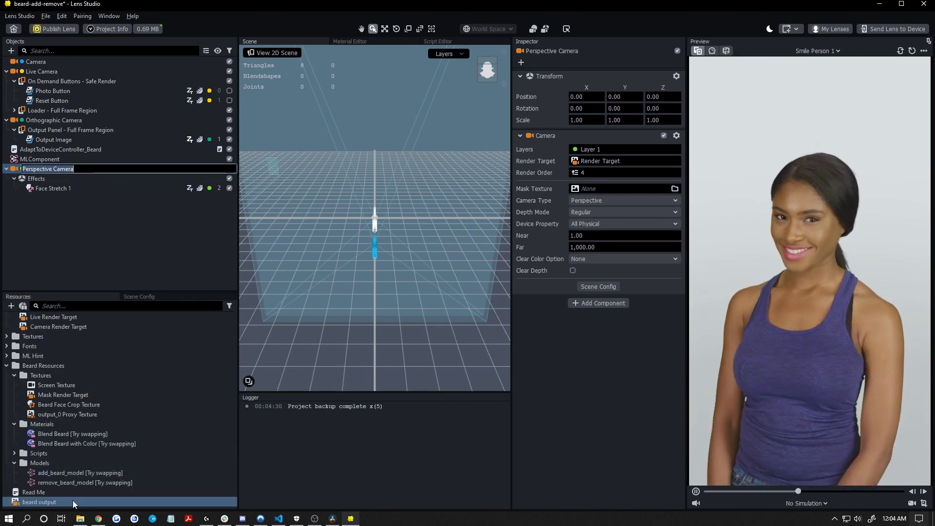
left_click(101, 177)
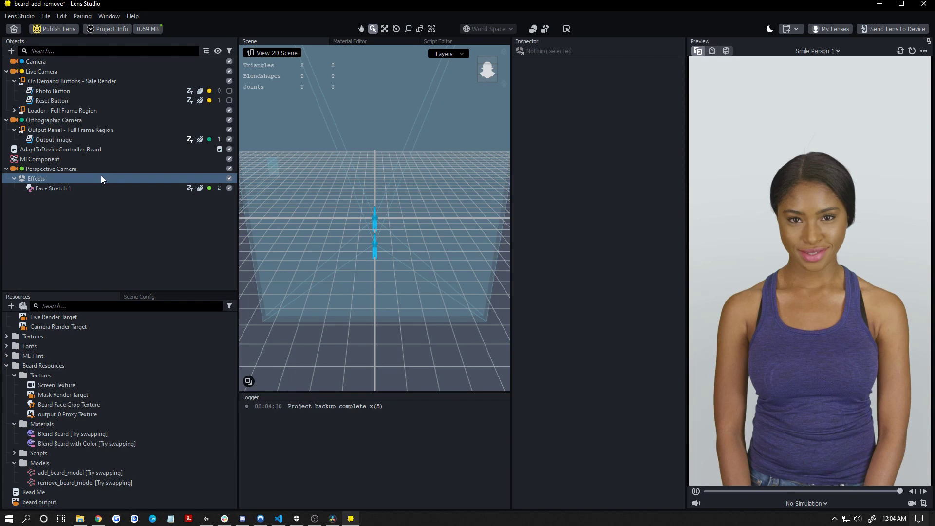
left_click(104, 168)
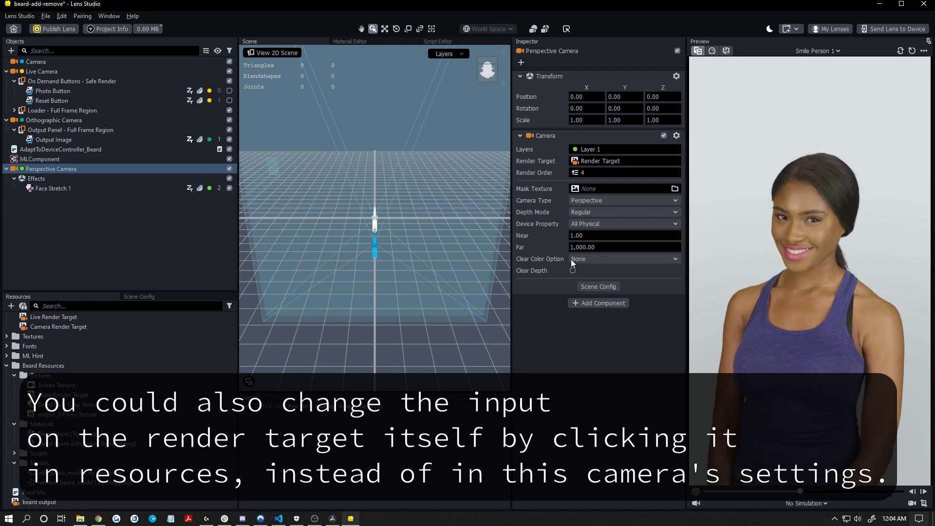
Step: Set the Perspective Camera's Clear Color Option to Texture with beard output as input
left_click(595, 259)
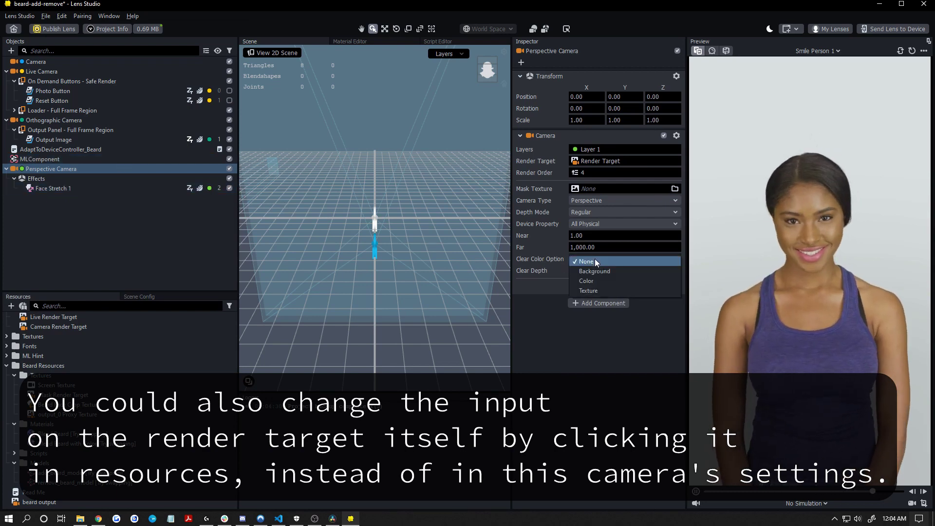
left_click(597, 291)
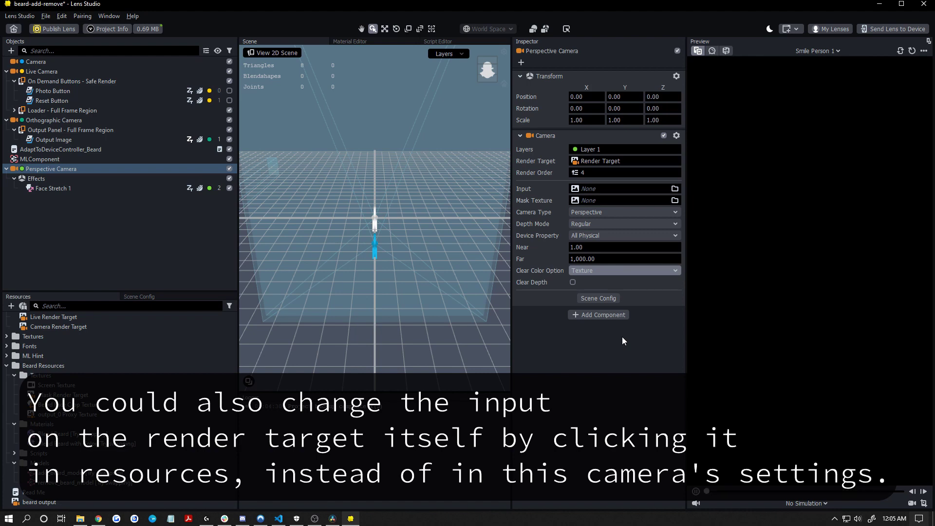
left_click(614, 188)
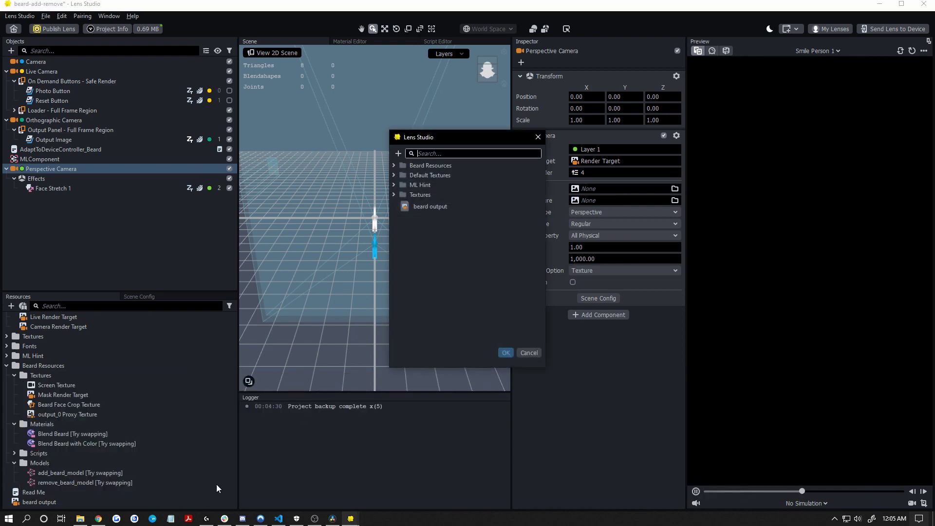
left_click(431, 206)
left_click(504, 353)
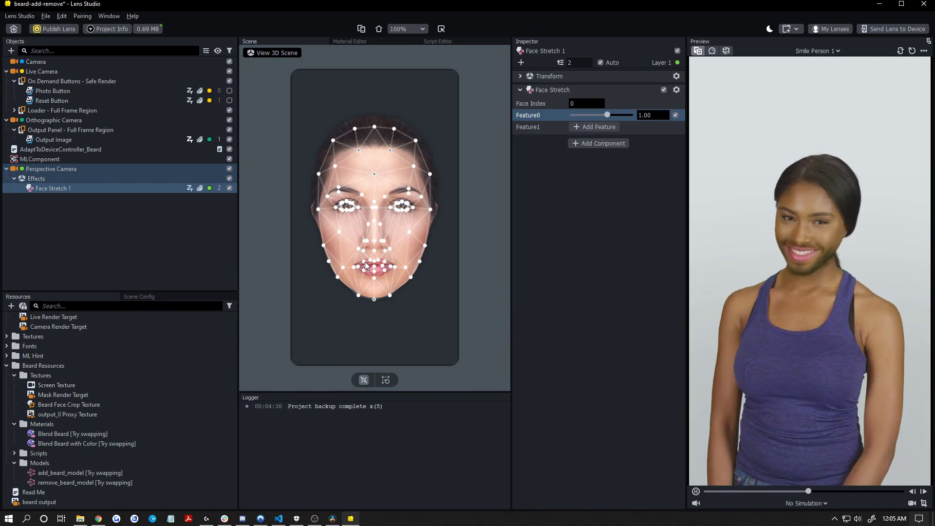
Step: Pull Face Stretch 1's lower jaw point outward, then inspect the Live Camera in Scene Config
left_click_drag(419, 262, 461, 265)
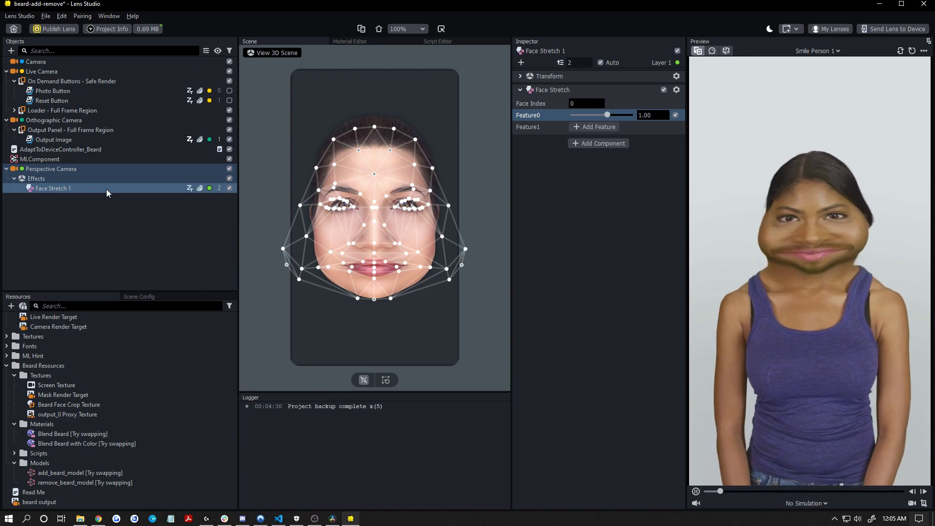
left_click(138, 296)
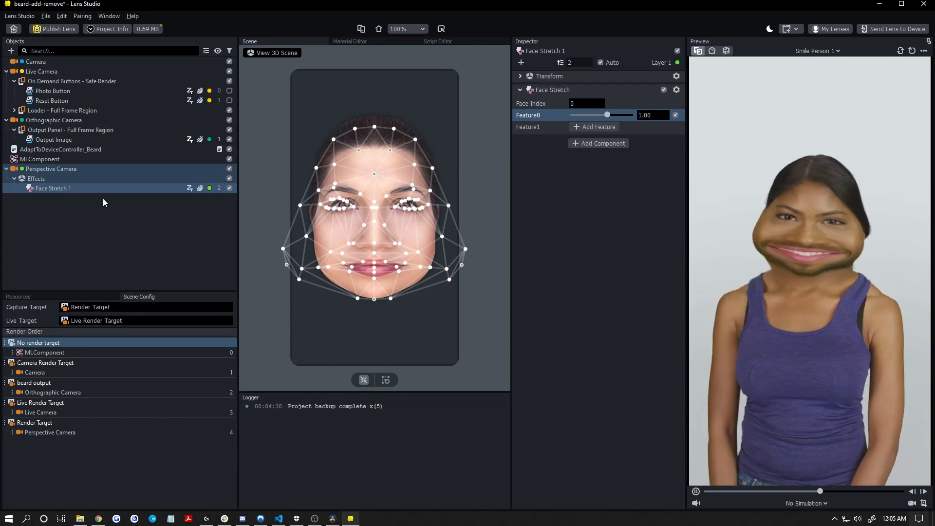
left_click(54, 74)
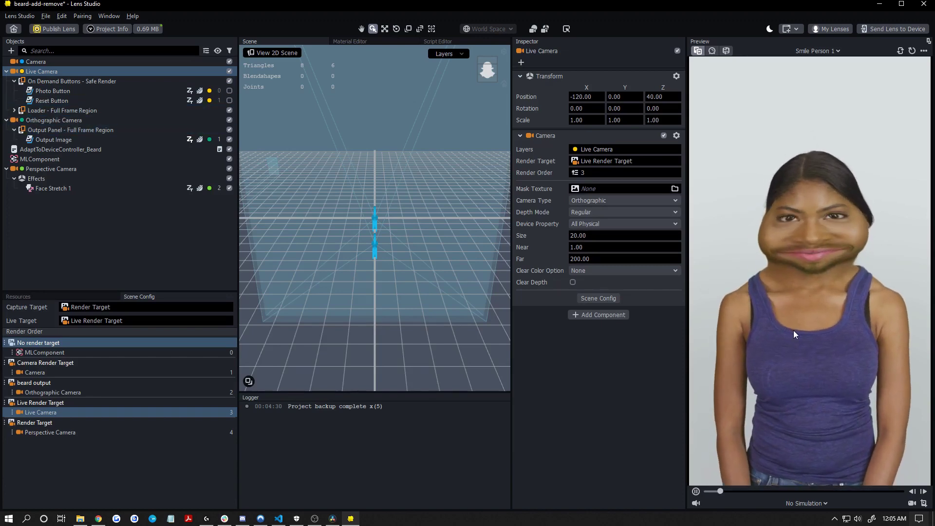
left_click(186, 241)
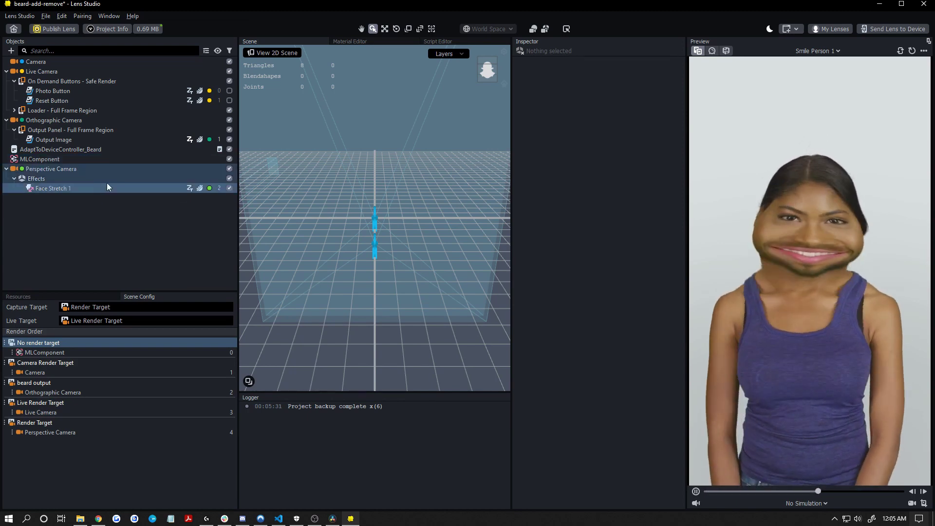
left_click(109, 169)
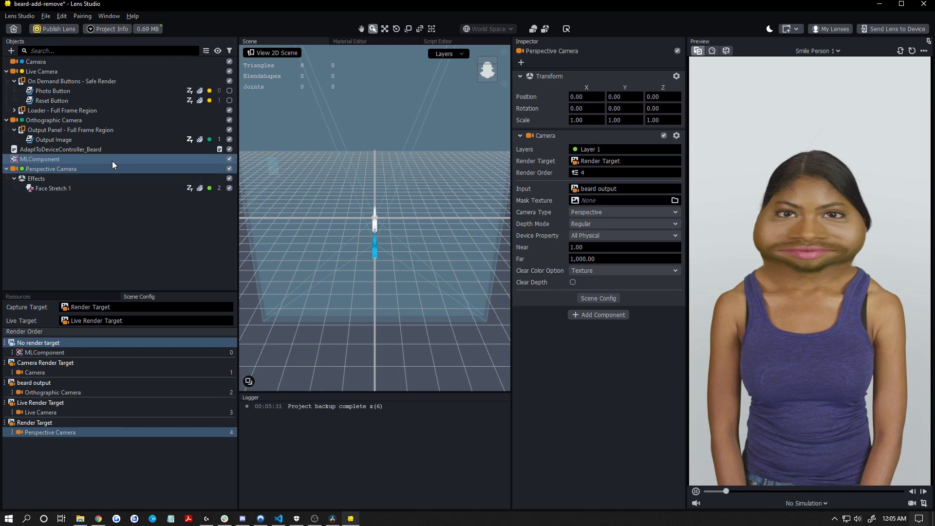